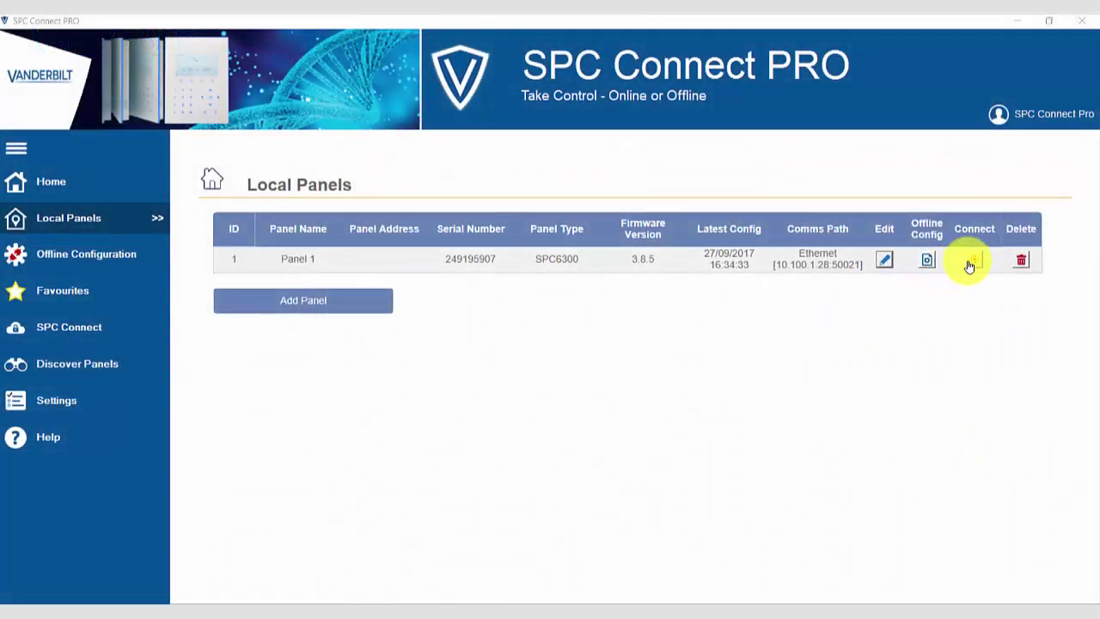
- Replicate Config 1 in Panel 1's offline config list, creating Config 3
left_click(928, 262)
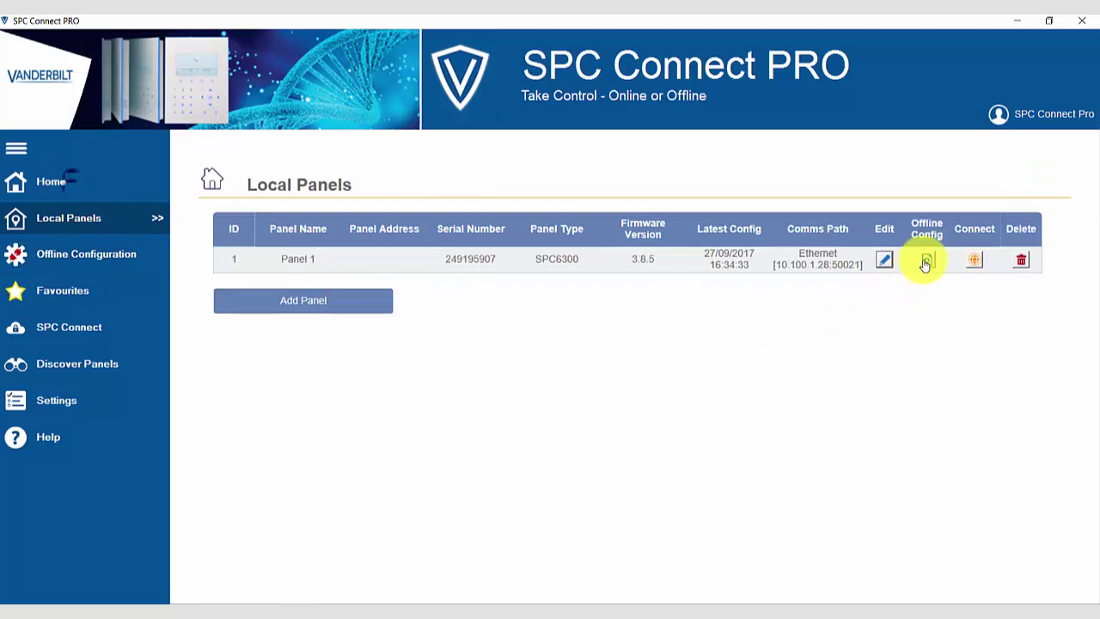
left_click(926, 261)
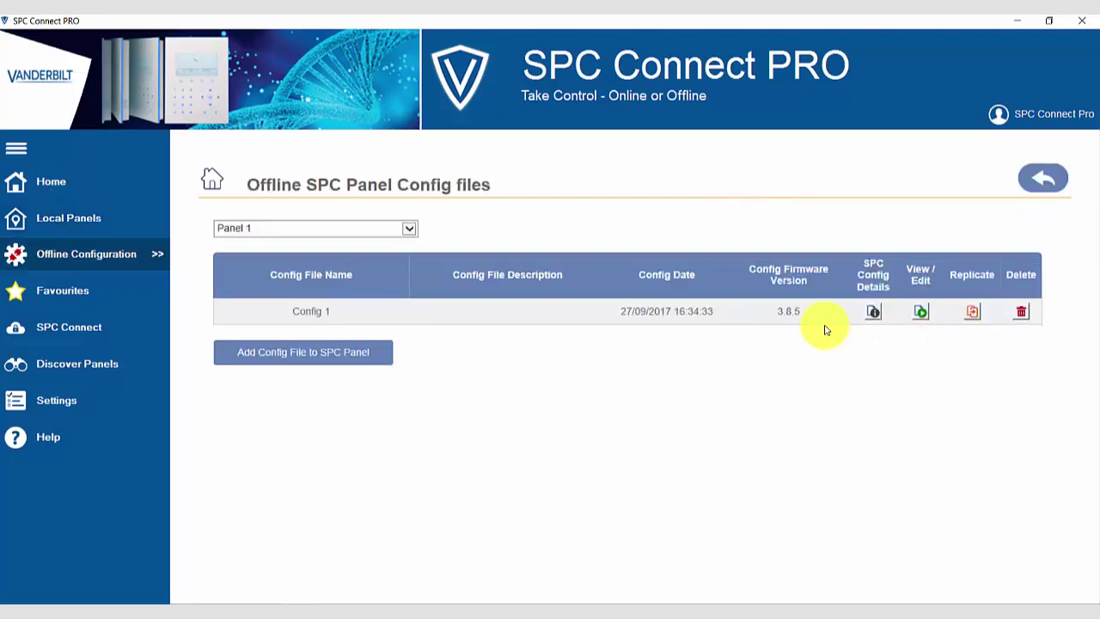
left_click(972, 311)
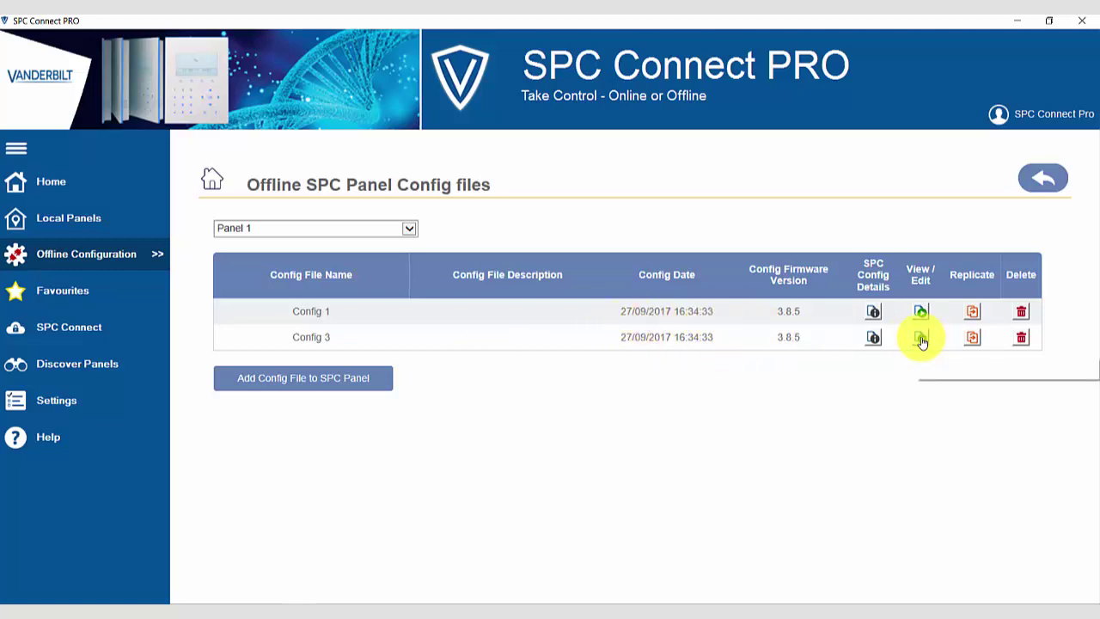
- Rename Config 3 to 'updates for site', add description 'new user', and save
left_click(874, 339)
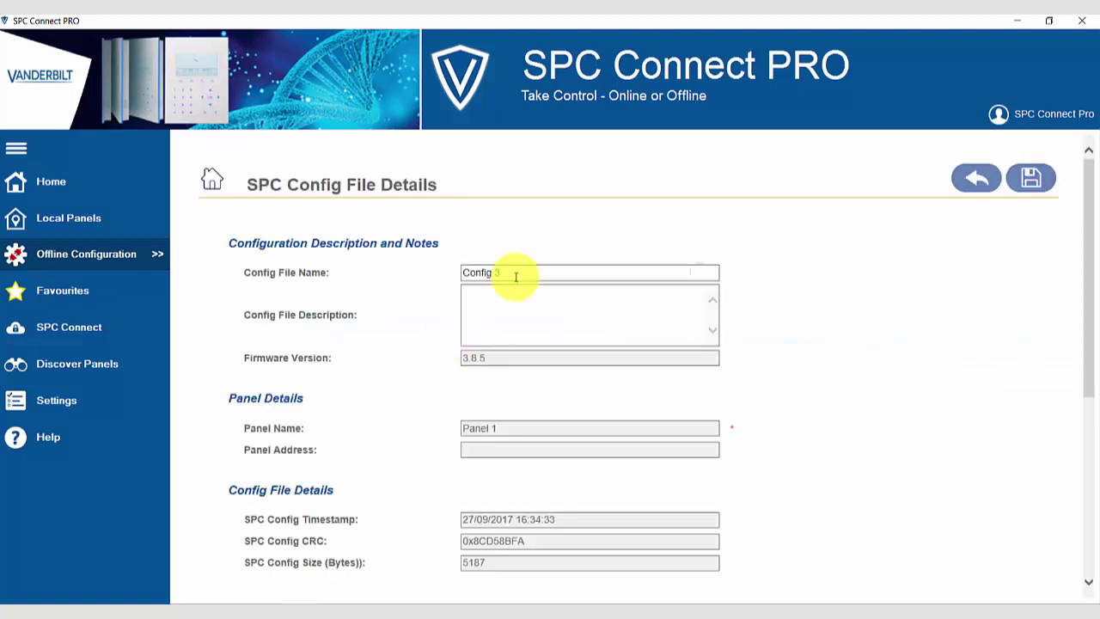
key("ctrl+a")
type("u")
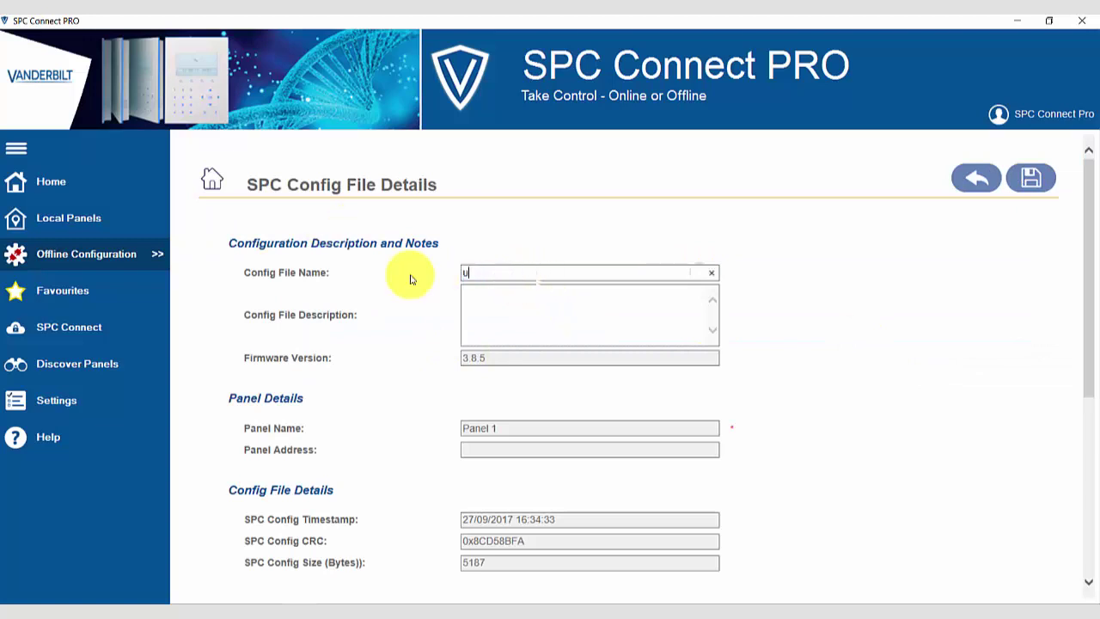
type("pdates fo")
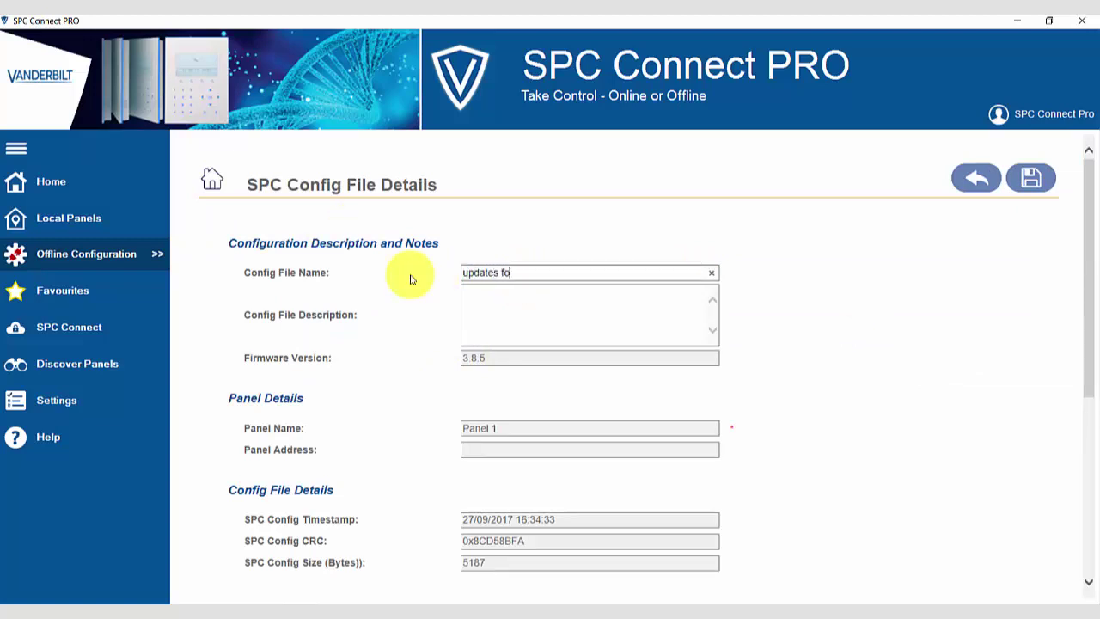
type("r soft")
key("BackSpace")
key("BackSpace")
key("BackSpace")
type("ite")
key("Tab")
type("ne")
key("BackSpace")
key("BackSpace")
type("new ")
type("user")
scroll(464, 310, "down", 3)
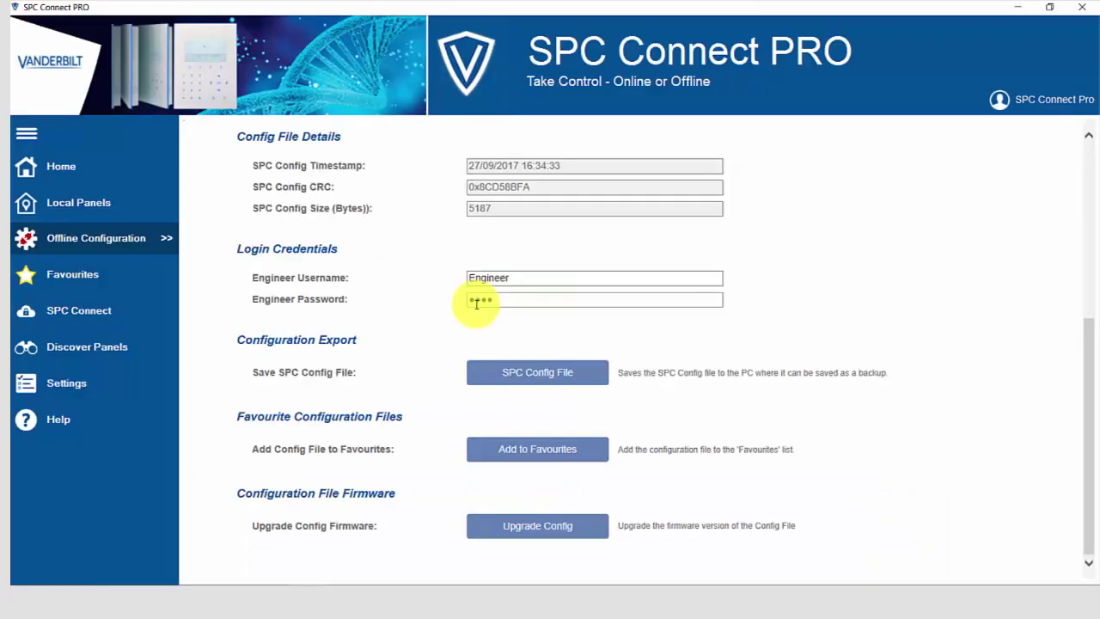
scroll(653, 258, "up", 5)
left_click(1031, 163)
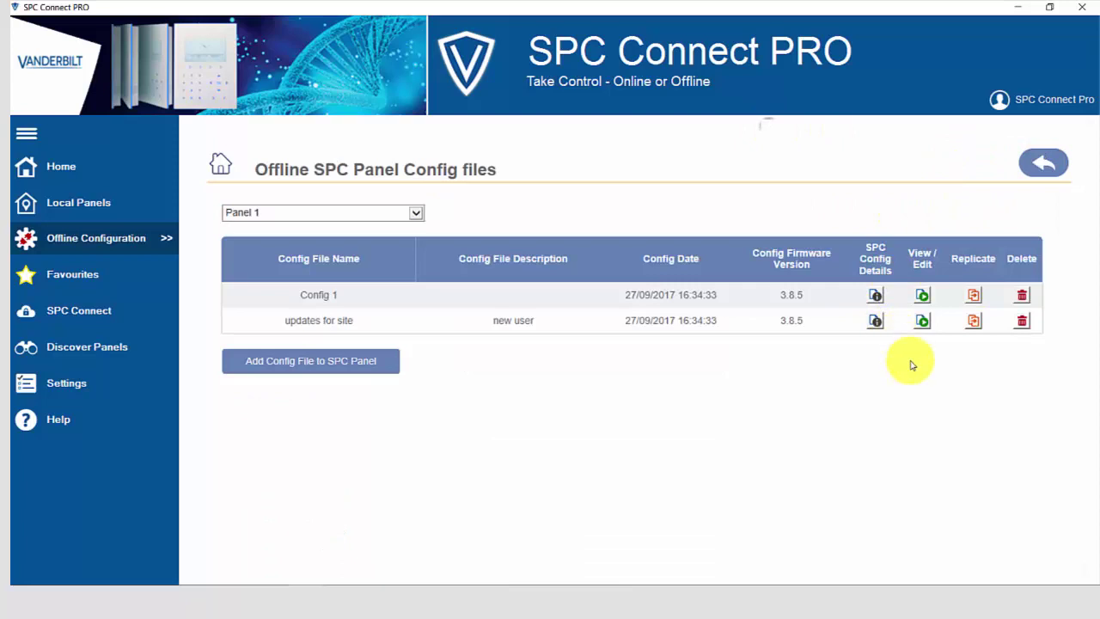
- Open the 'updates for site' config with View/Edit
left_click(920, 324)
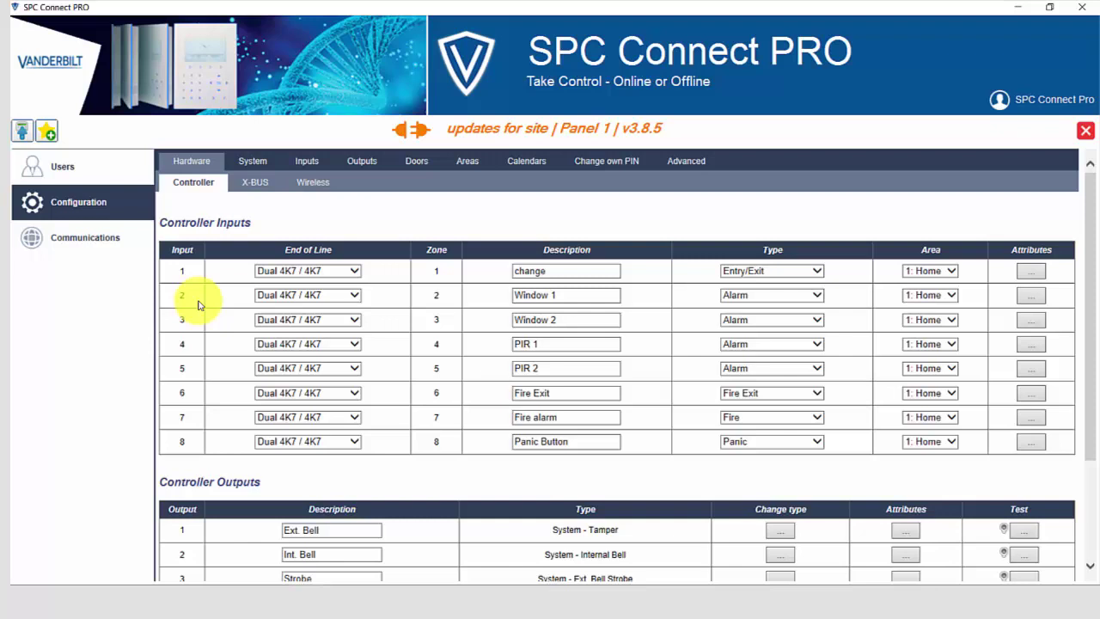
- Add user 'new user 2' with a generated PIN and the Manager profile
left_click(77, 166)
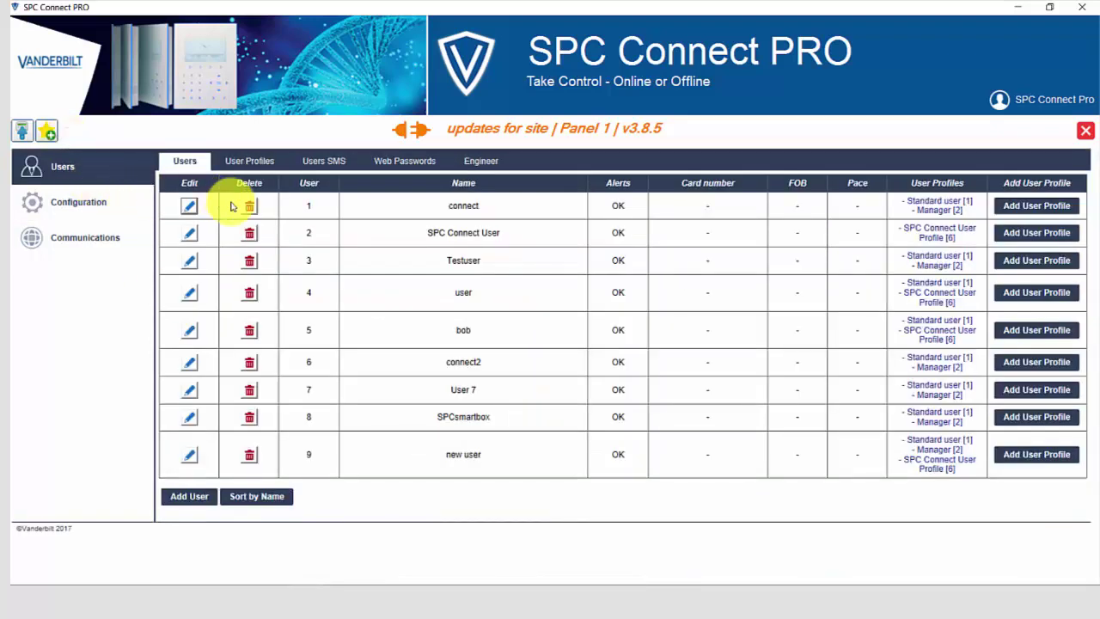
left_click(189, 495)
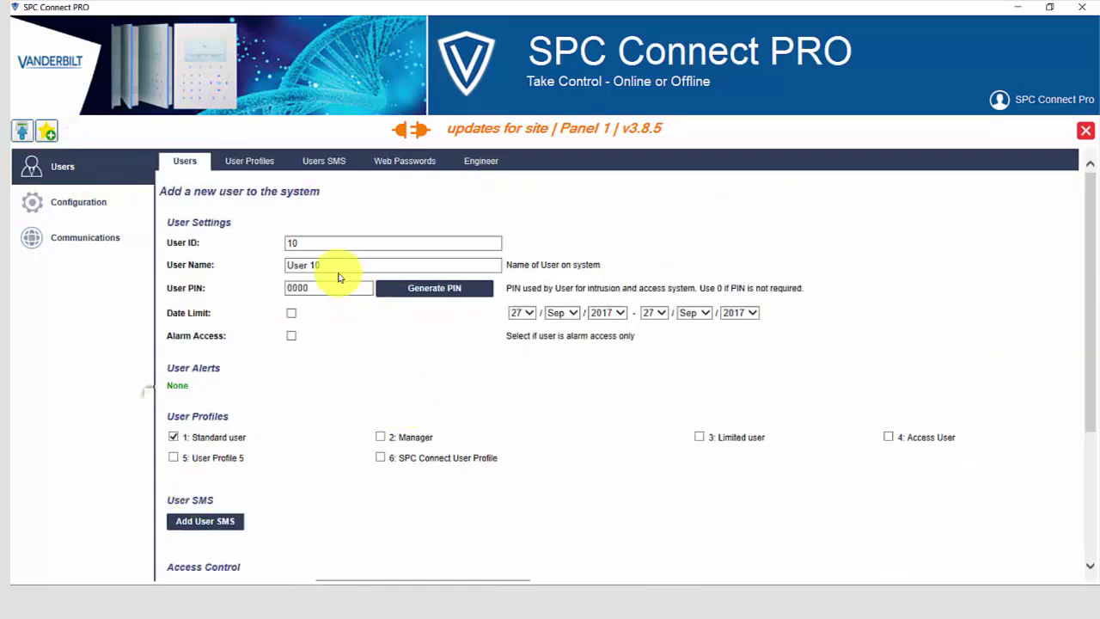
left_click(338, 277)
key("ctrl+a")
type("new ")
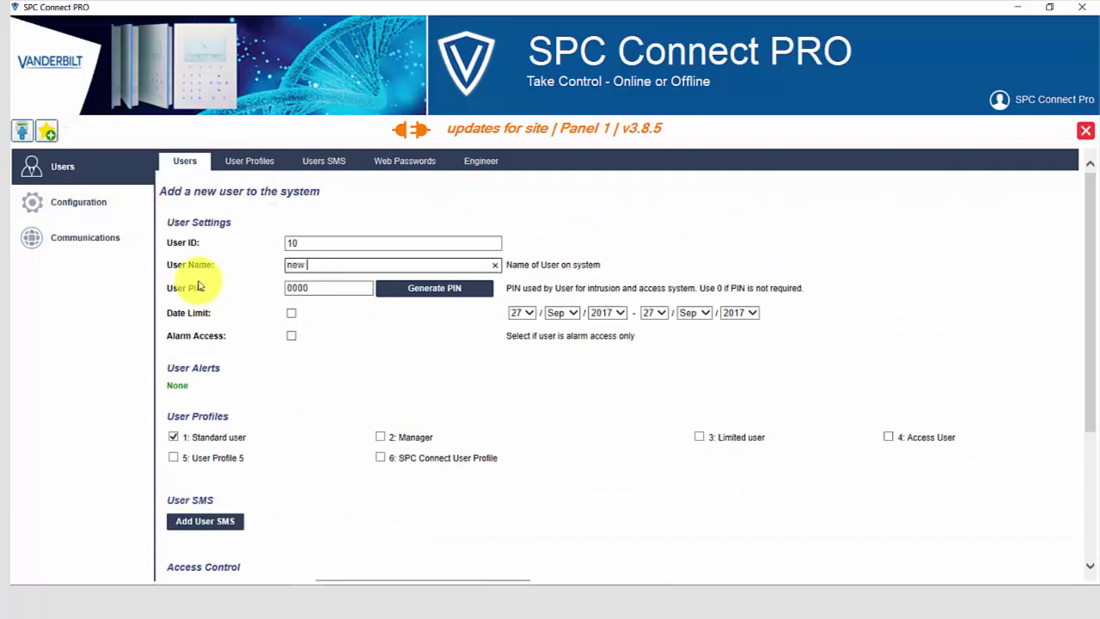
type("user 2")
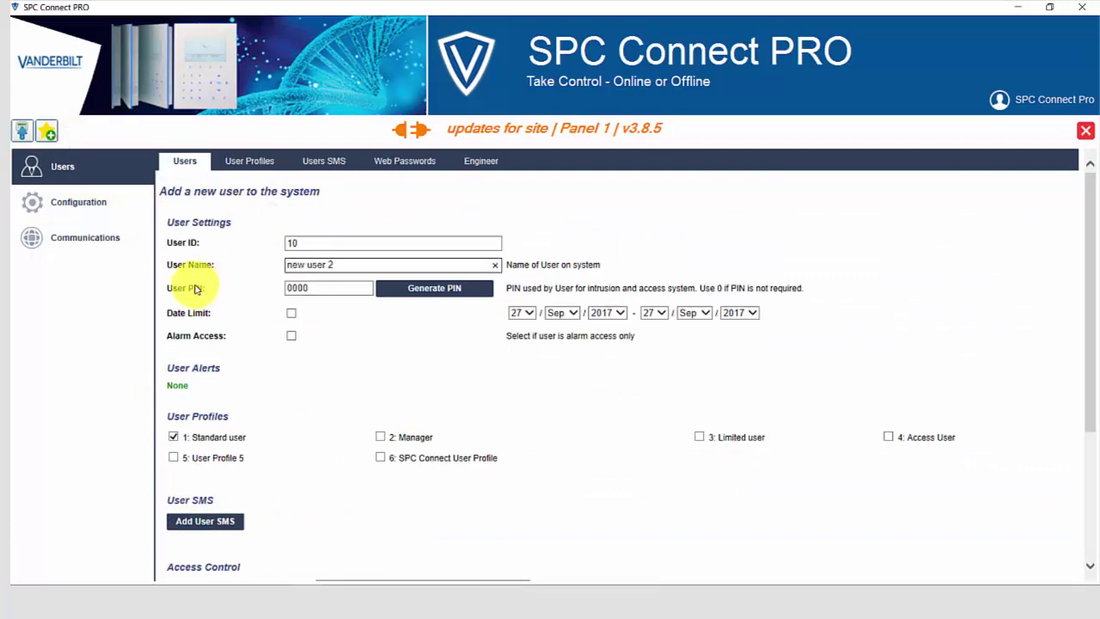
left_click(395, 287)
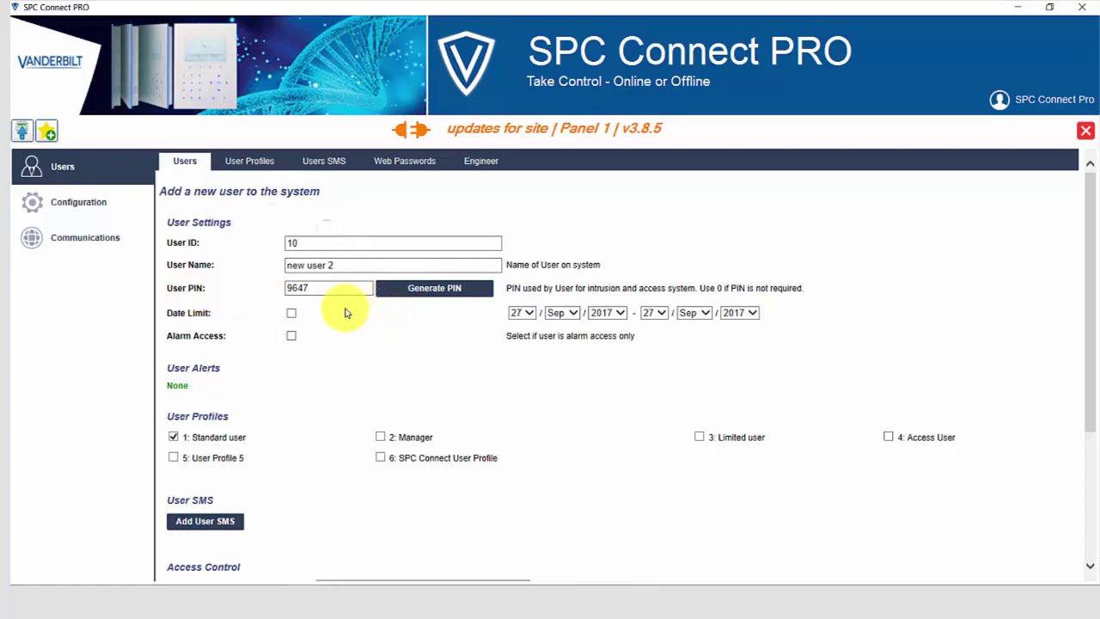
scroll(327, 378, "down", 2)
scroll(319, 404, "down", 1)
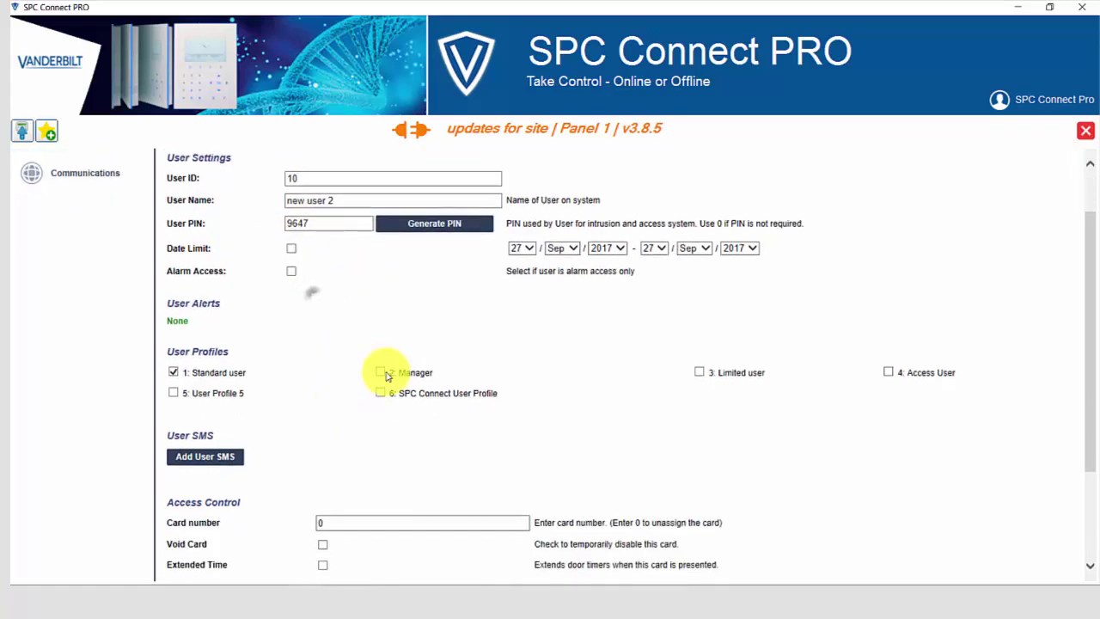
left_click(380, 372)
scroll(335, 447, "down", 5)
left_click(178, 532)
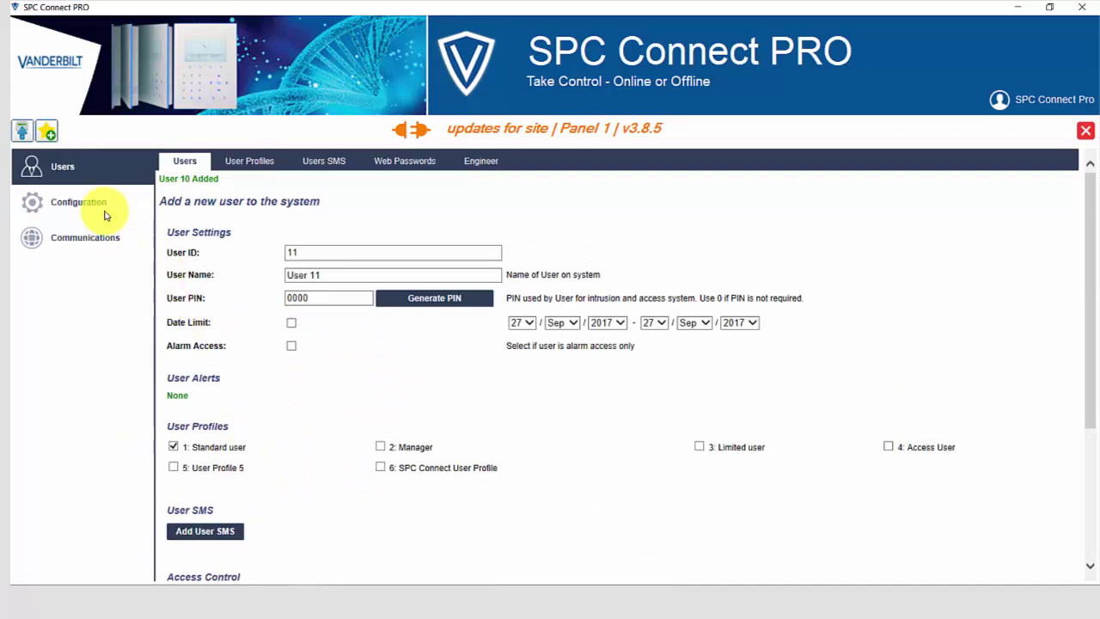
- Close the config editor and check the 16:38:57 date on 'updates for site'
left_click(1086, 130)
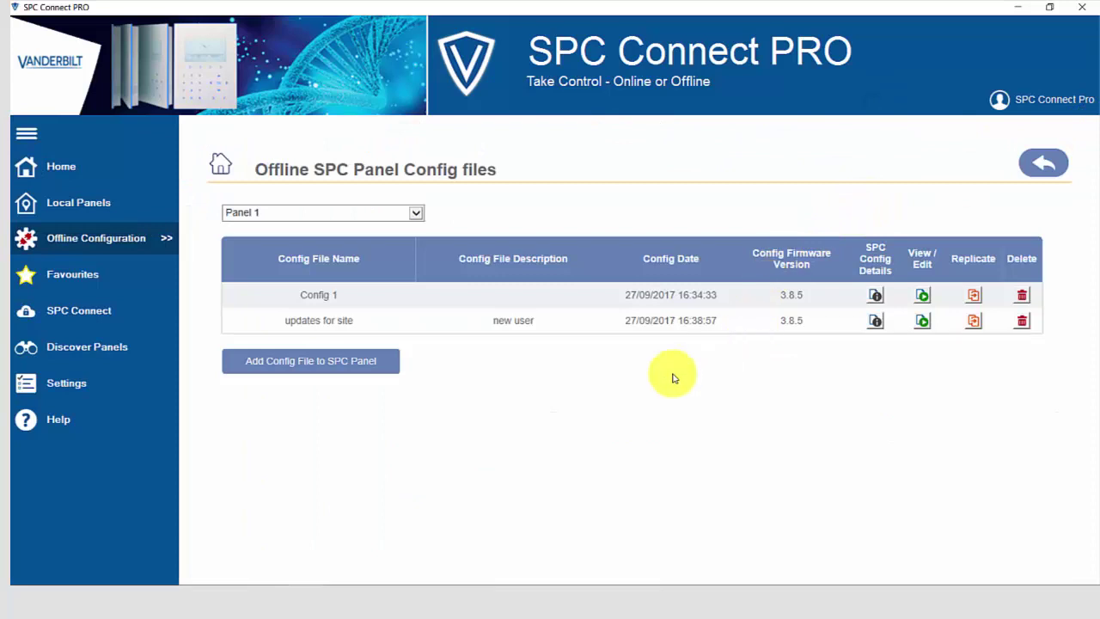
left_click_drag(653, 320, 711, 324)
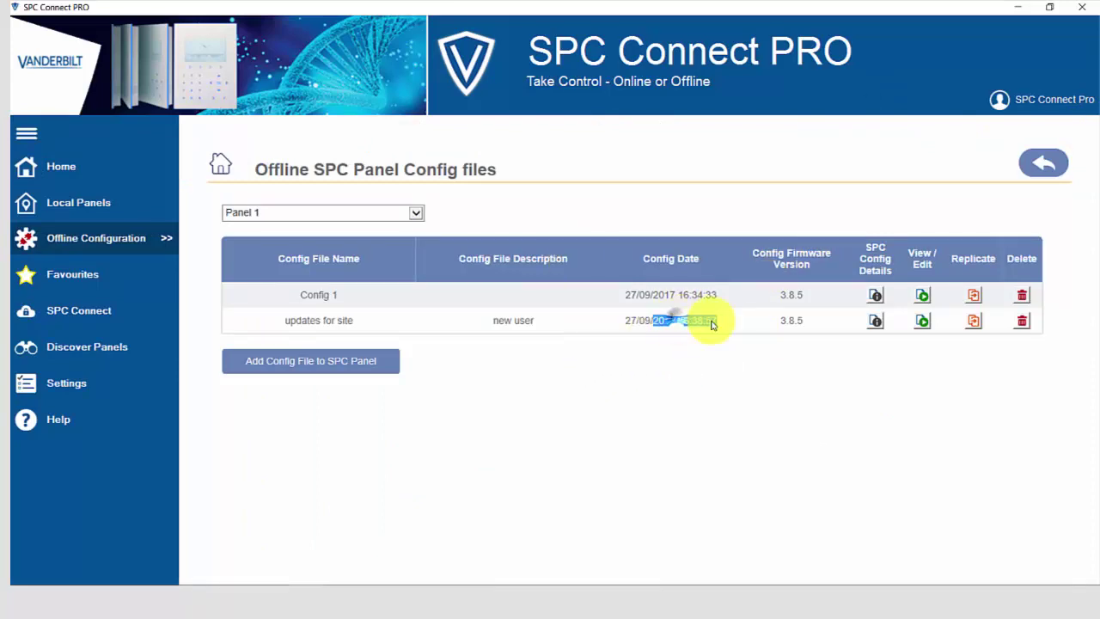
left_click(572, 259)
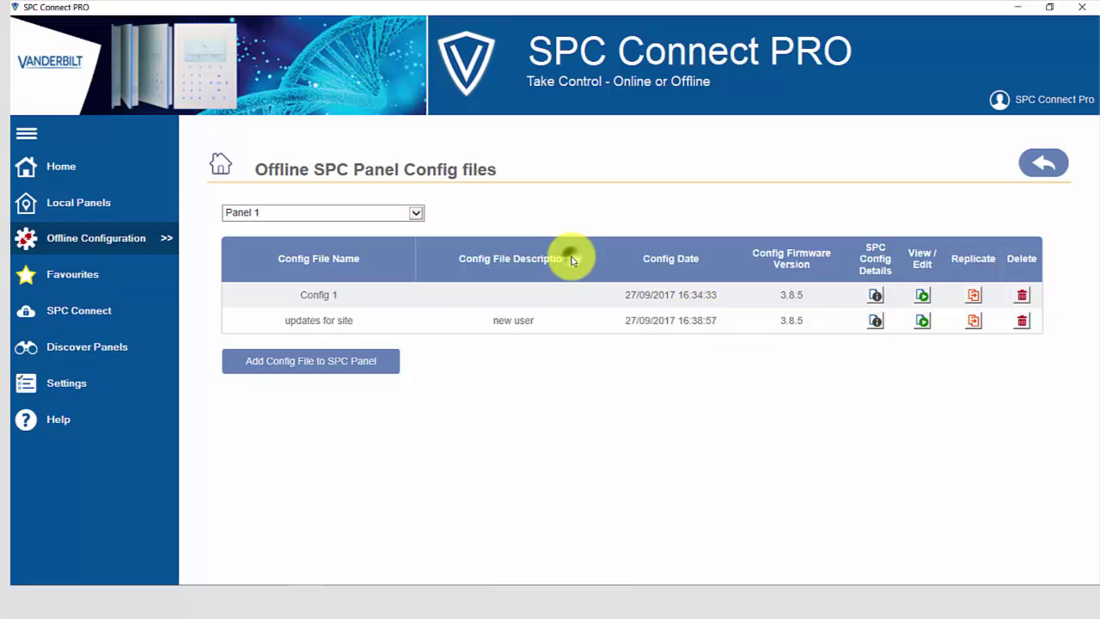
- Send the 'updates for site' config to Panel 1 and acknowledge the success message
left_click(921, 321)
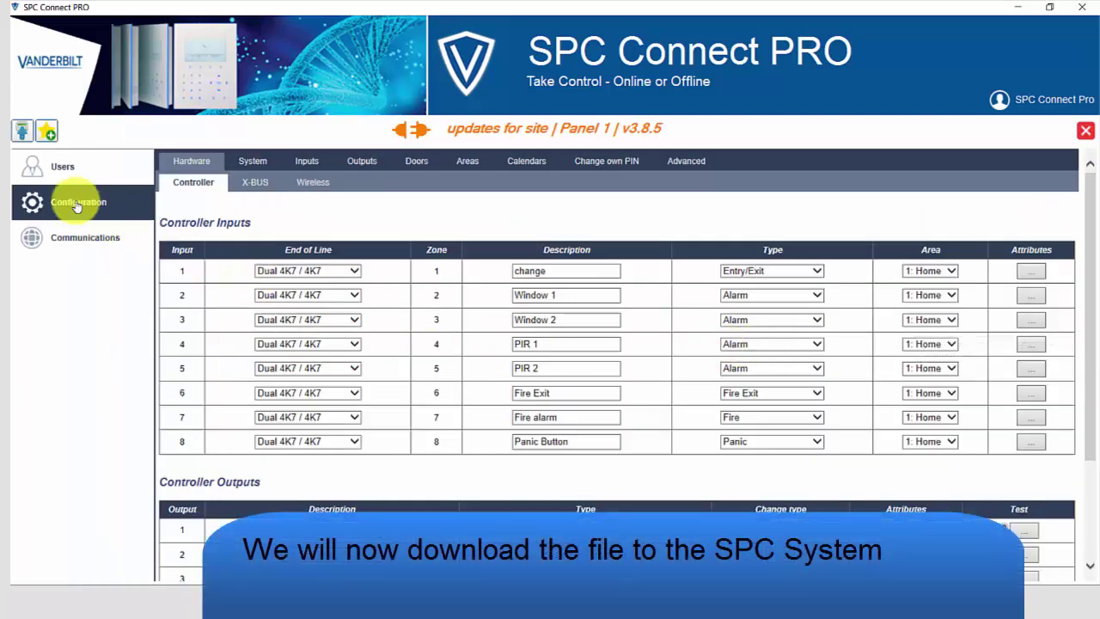
left_click(21, 136)
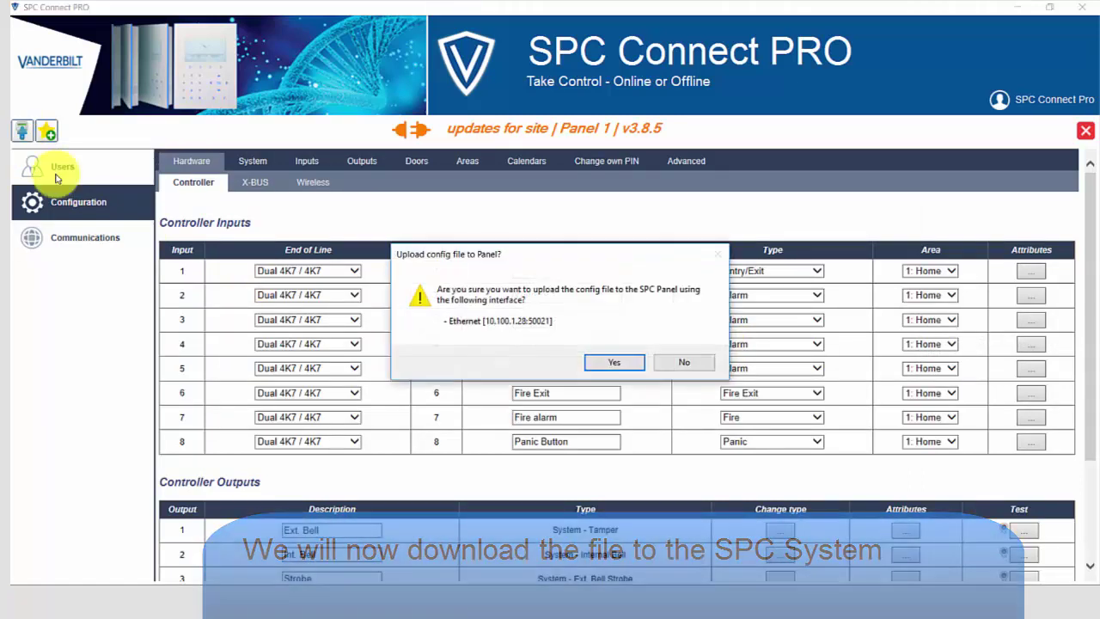
left_click(615, 364)
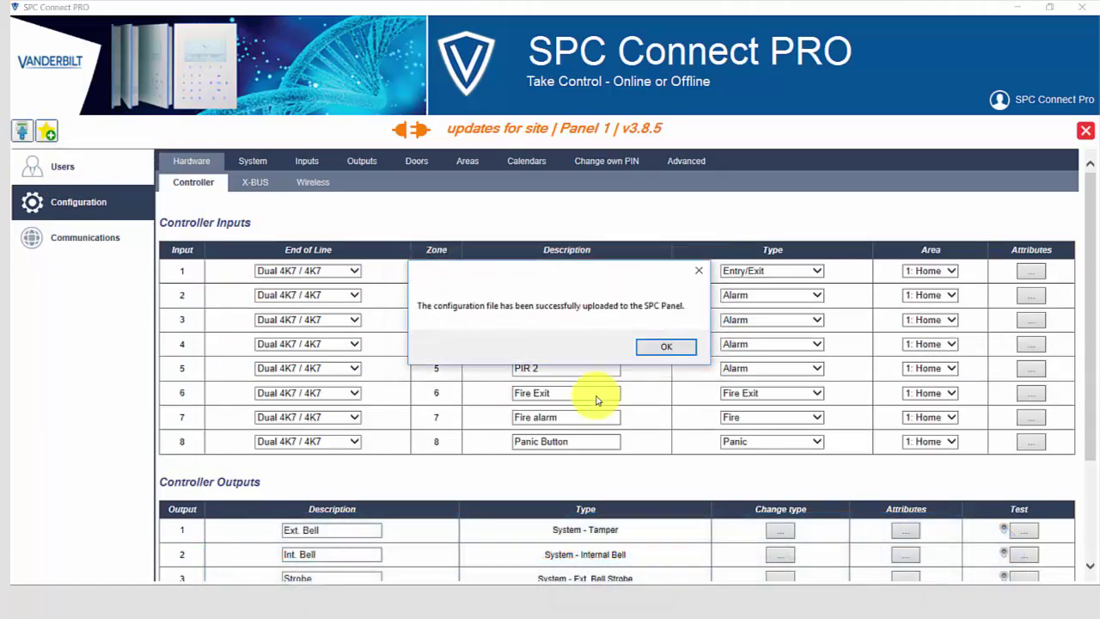
left_click(658, 348)
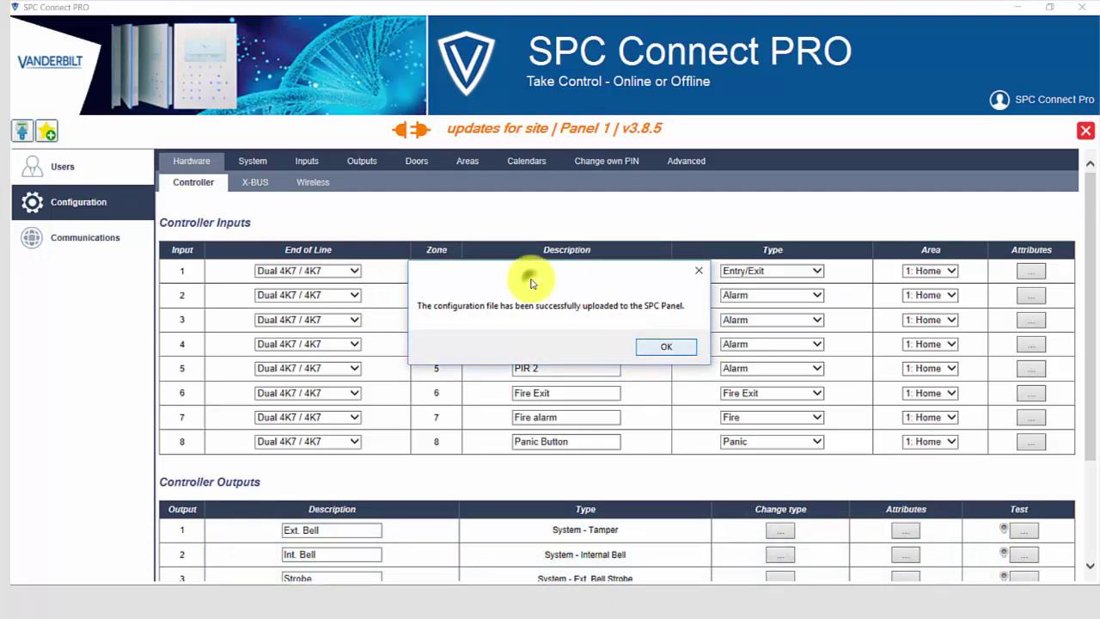